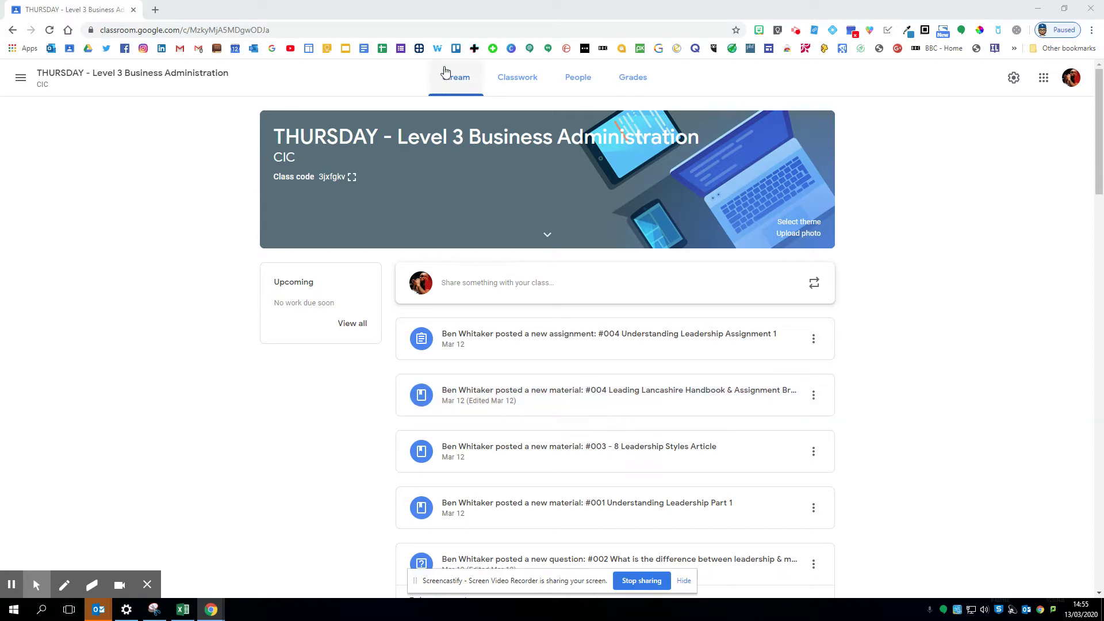
Start a new assignment in the classwork of the THURSDAY - Level 3 Business Administration class.
click(527, 86)
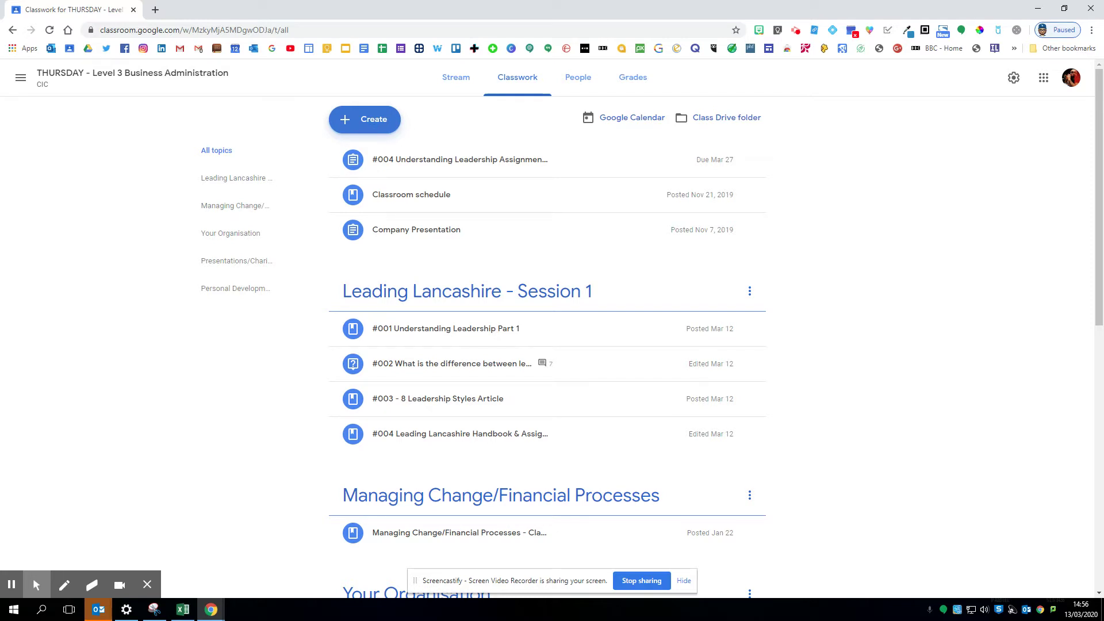
click(384, 118)
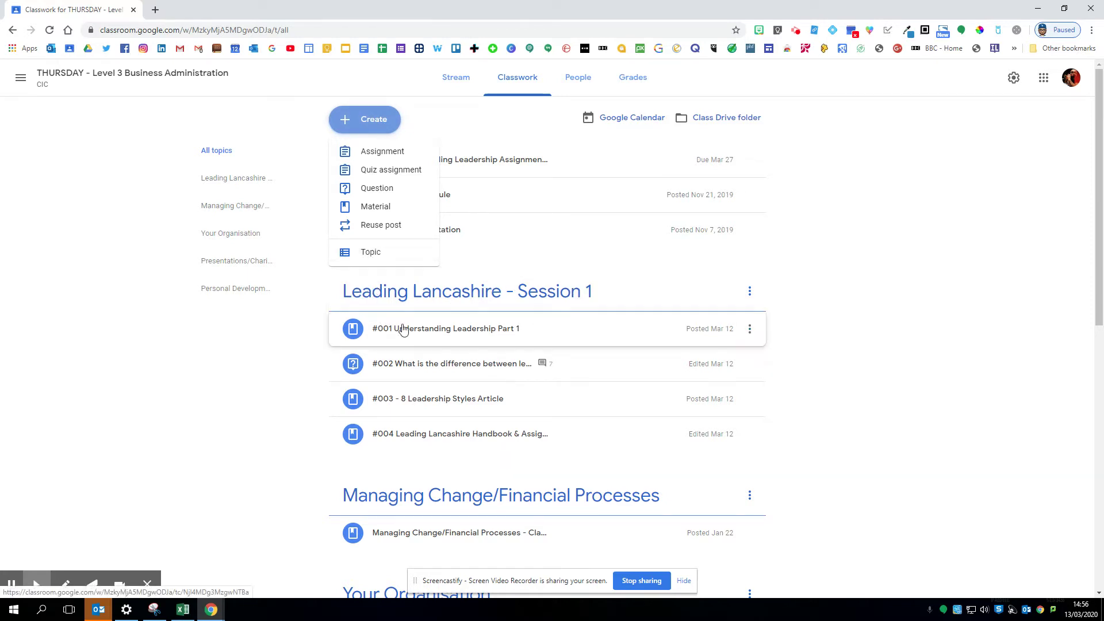
scroll(391, 443, down, 2)
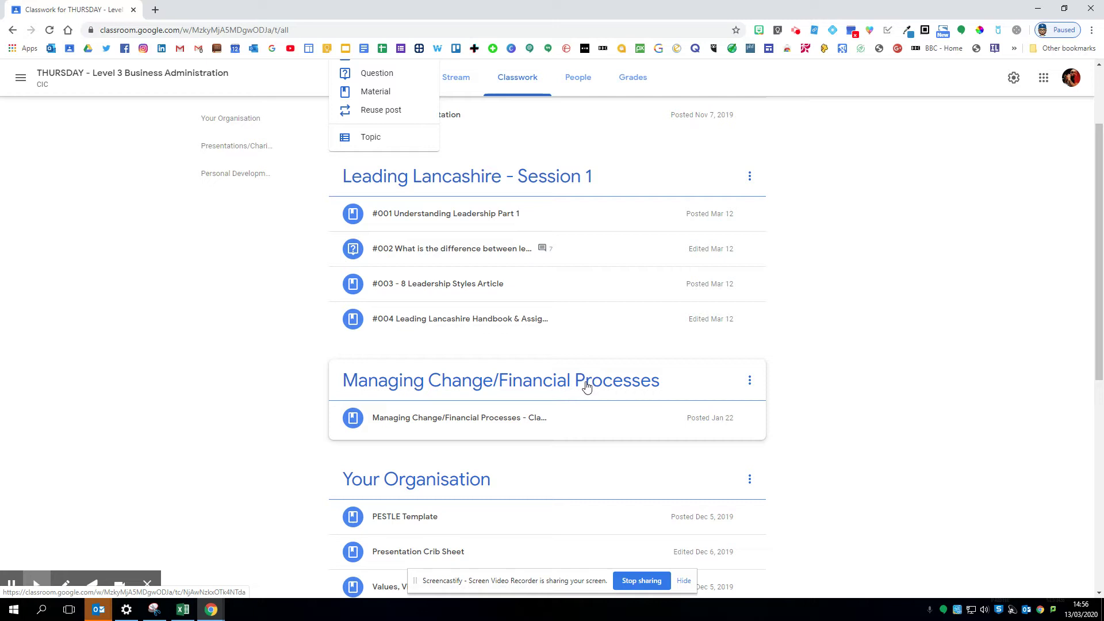
scroll(587, 383, down, 1)
scroll(588, 383, down, 3)
scroll(581, 382, up, 6)
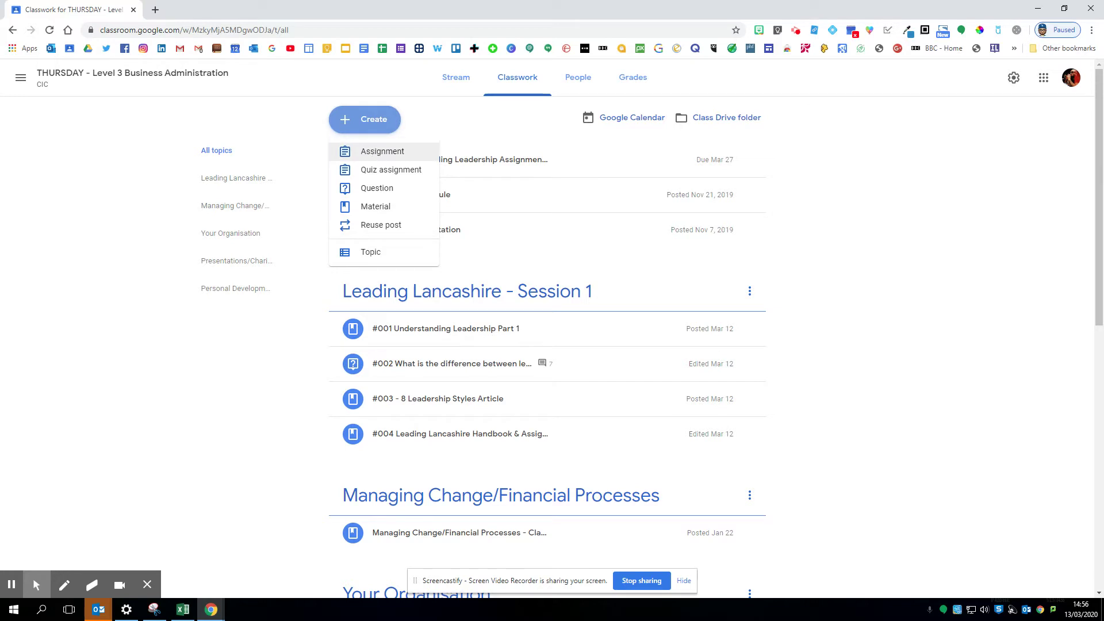
click(383, 153)
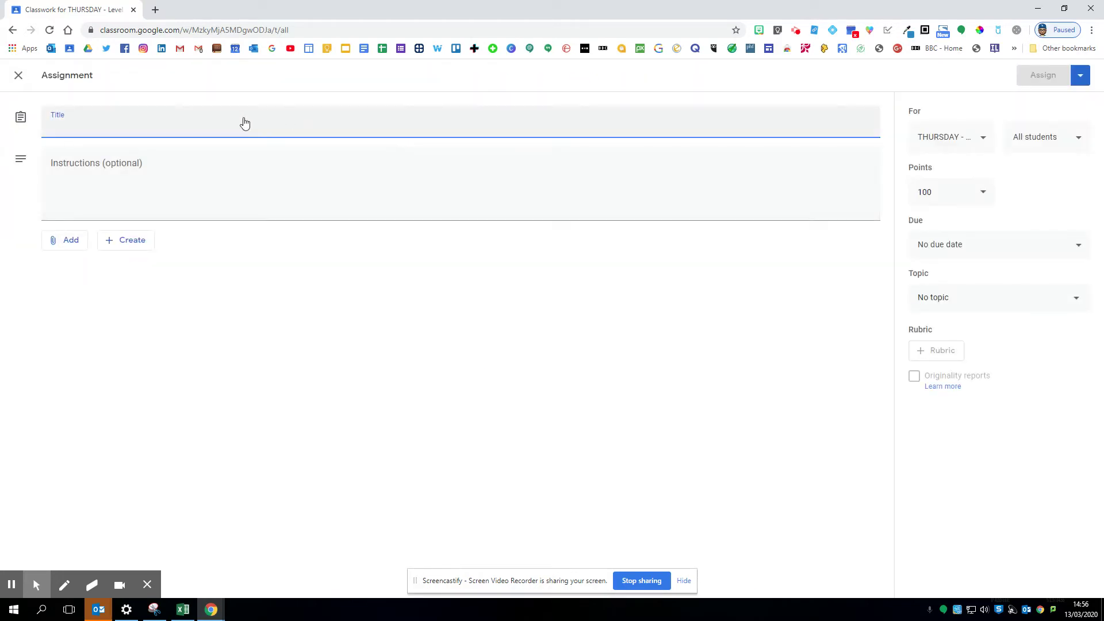
Title the assignment "#001 Understanding how to motivate initial ideas".
click(239, 120)
text(#00)
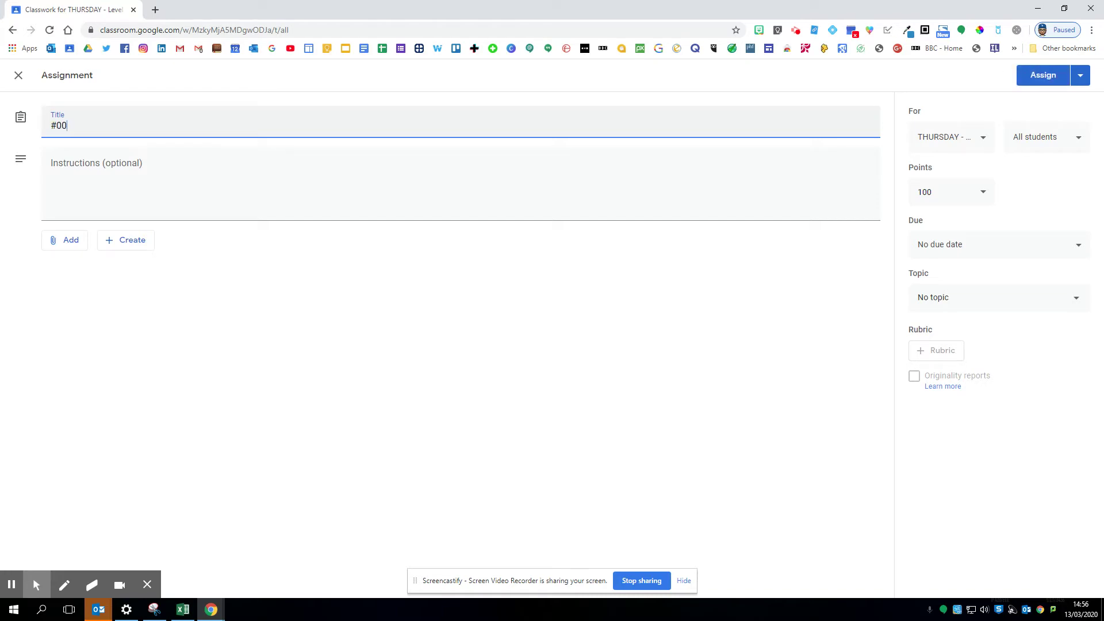
text(1)
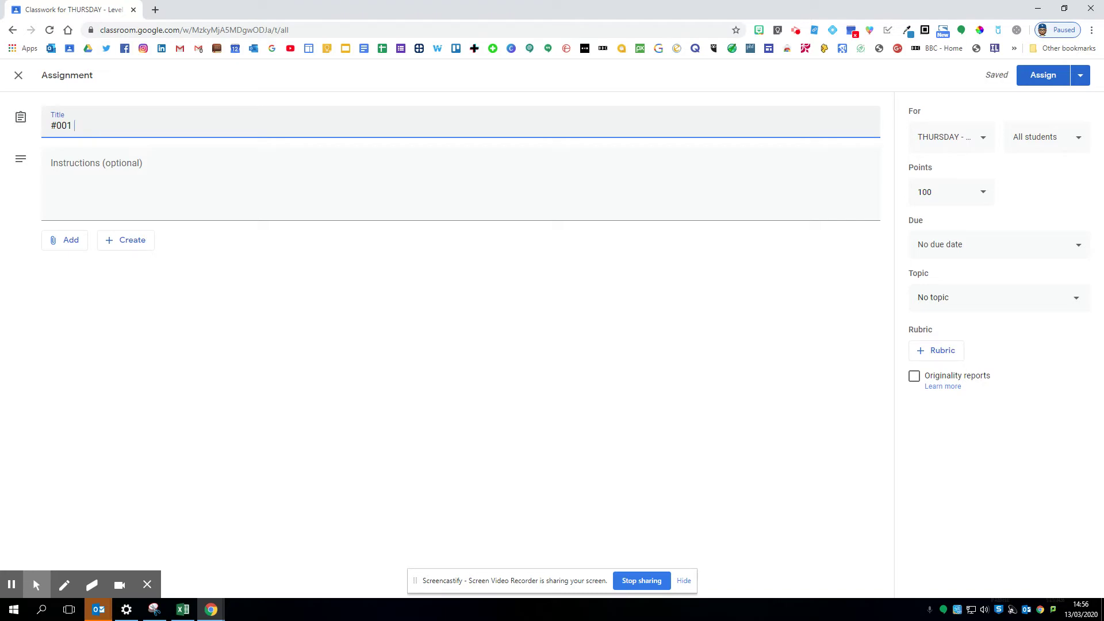
text(U)
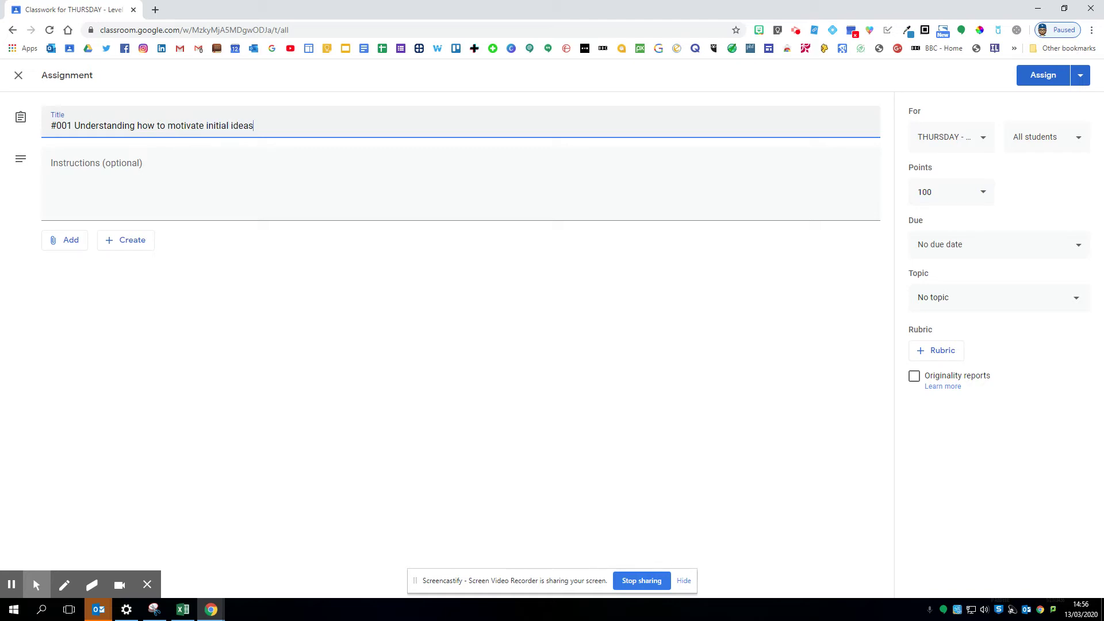
Enter the instructions "Please add your initial thoughts to the questions on the attached file.".
click(50, 167)
text(Plea)
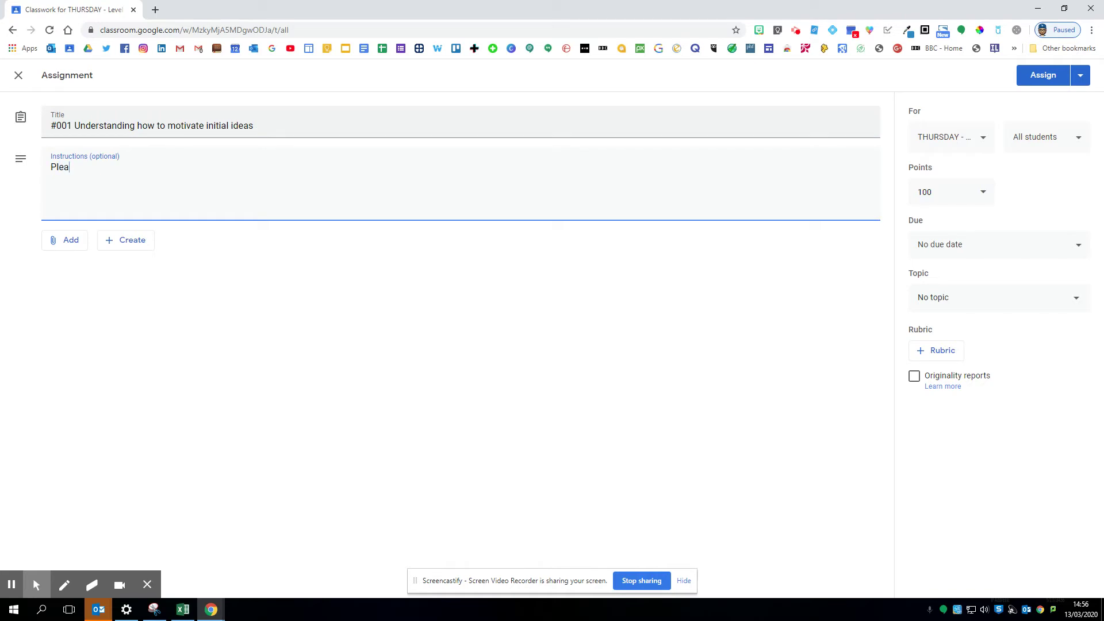
text(se add your in)
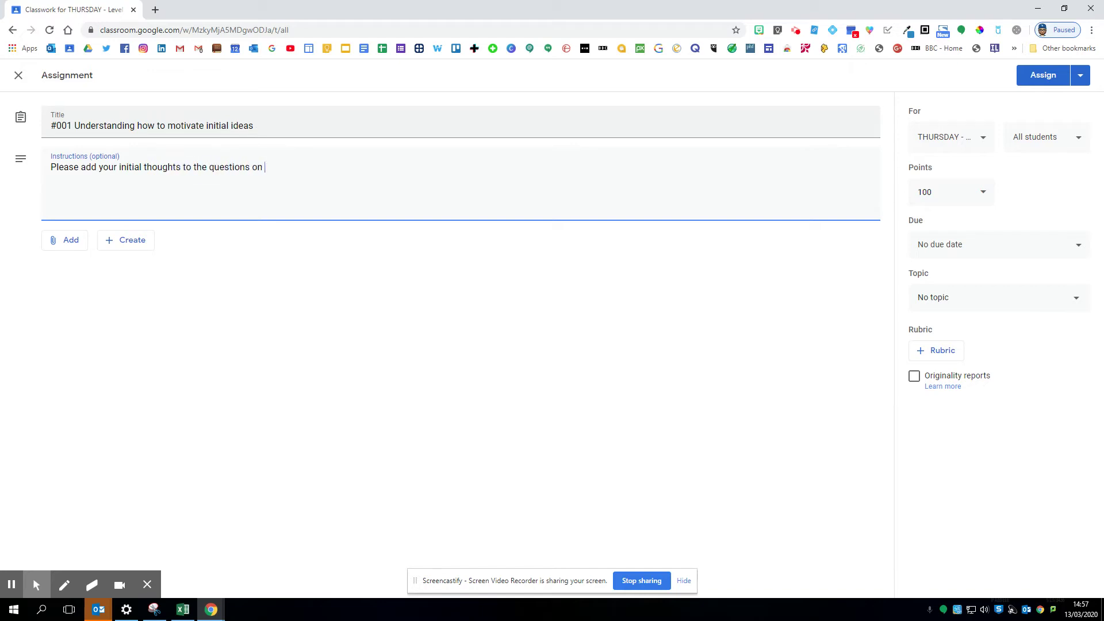
text(ched file.)
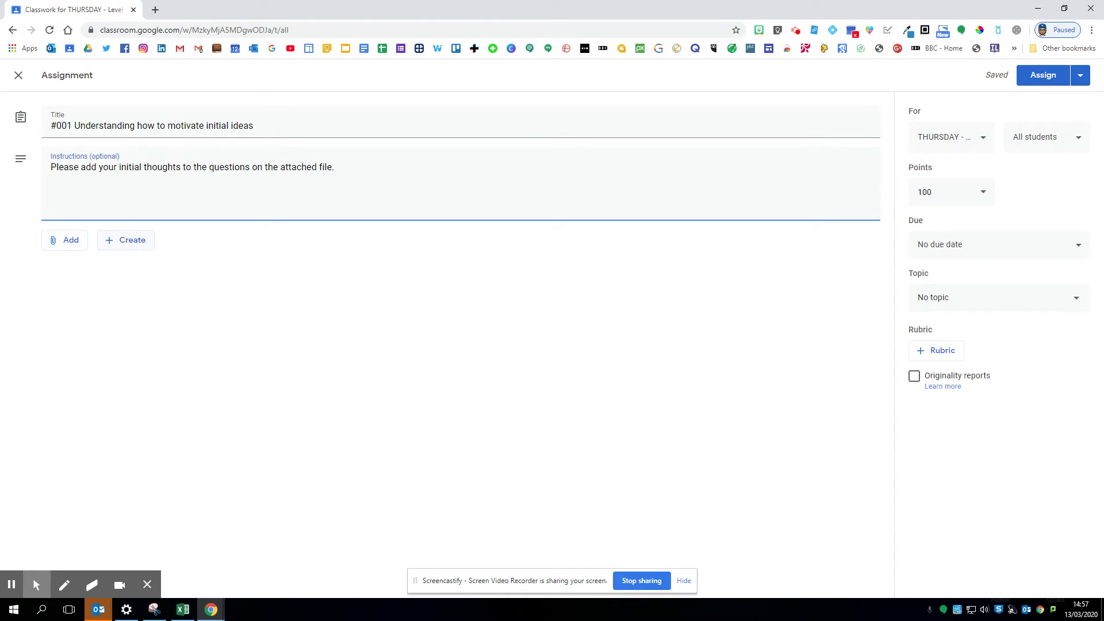
Open the file attachment dialog for the assignment.
click(136, 240)
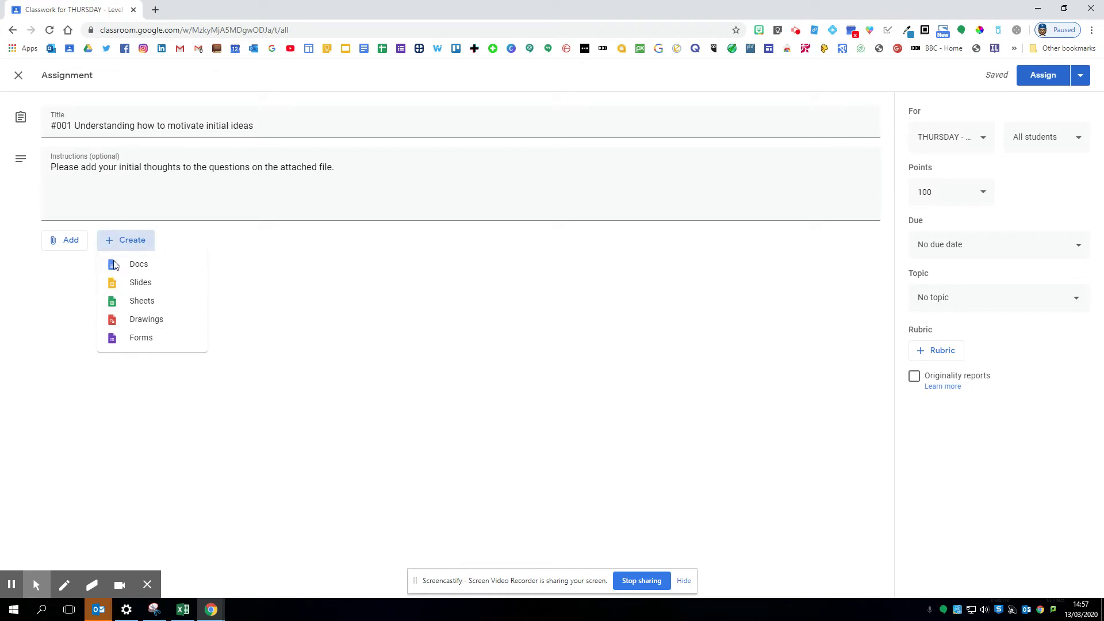
click(63, 242)
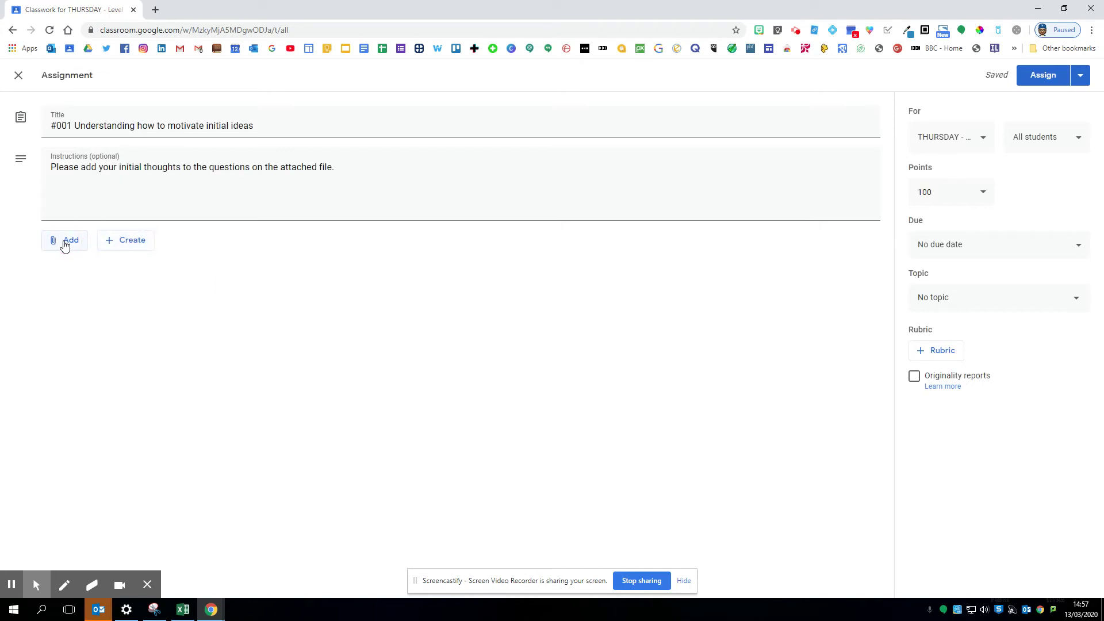
click(73, 248)
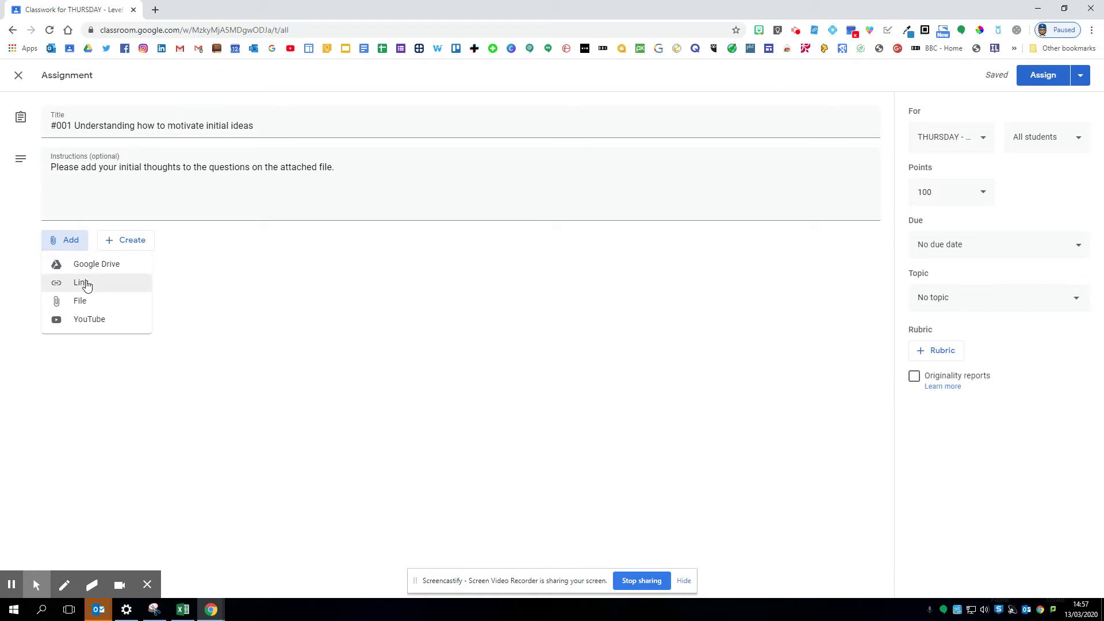
click(84, 299)
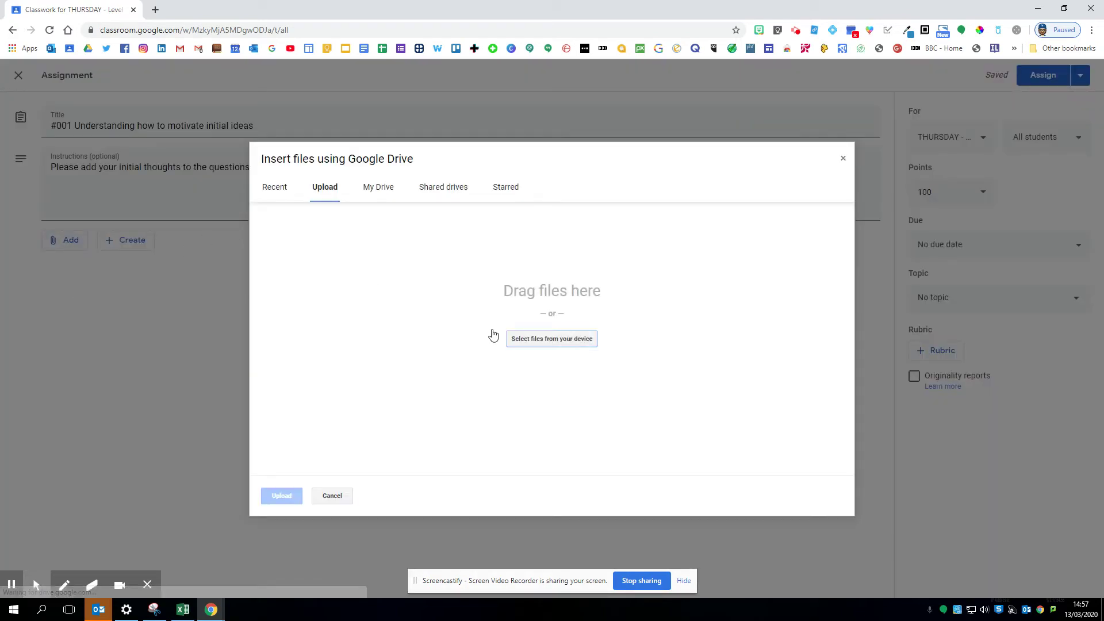
click(540, 341)
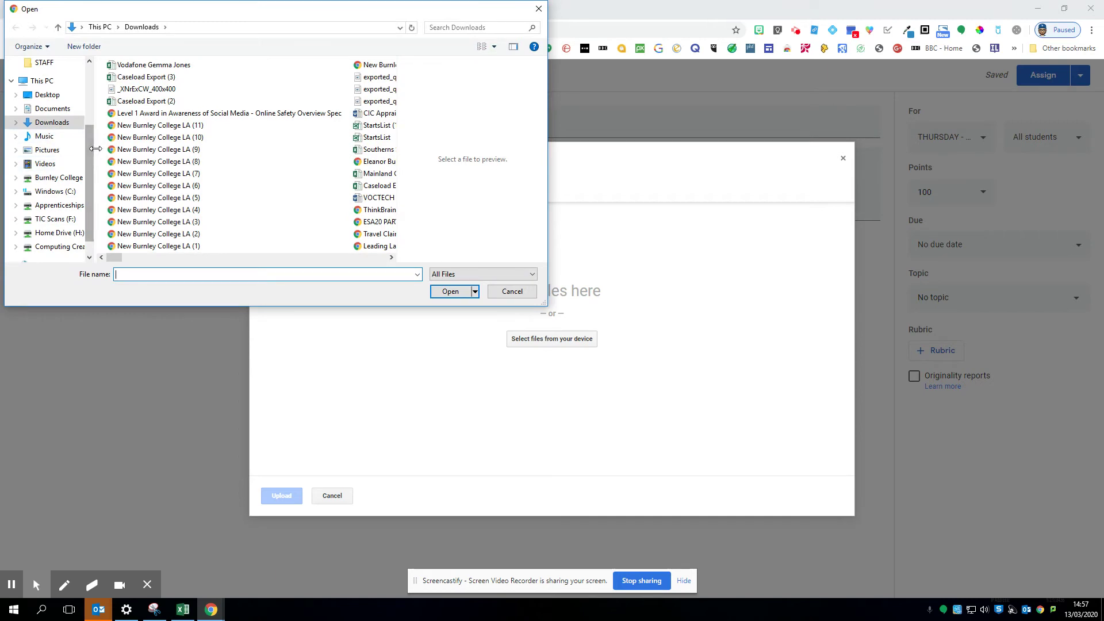
scroll(52, 167, down, 1)
scroll(45, 130, up, 2)
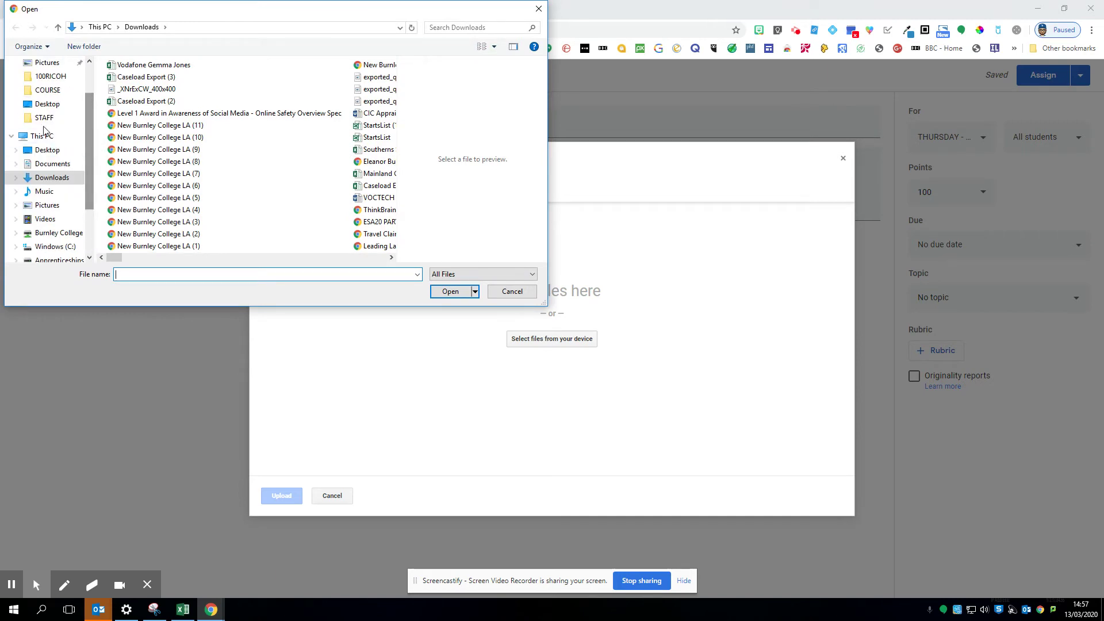
click(512, 291)
Attach the recent Drive document Understanding Leadership Assignment 1 and set it to make a copy for each student.
click(278, 191)
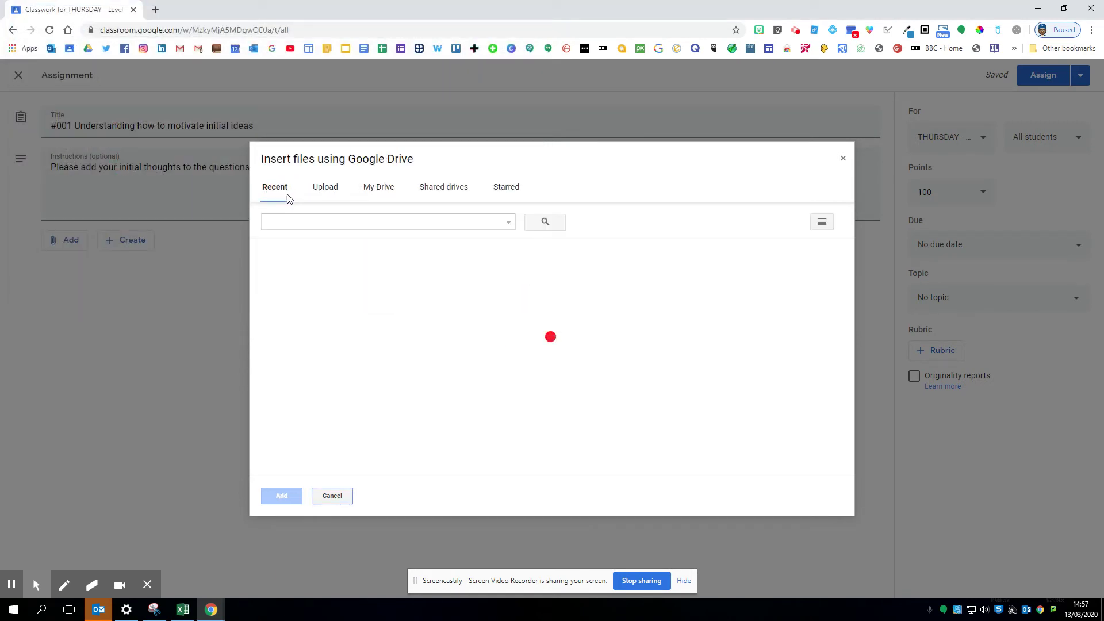
click(374, 192)
click(272, 187)
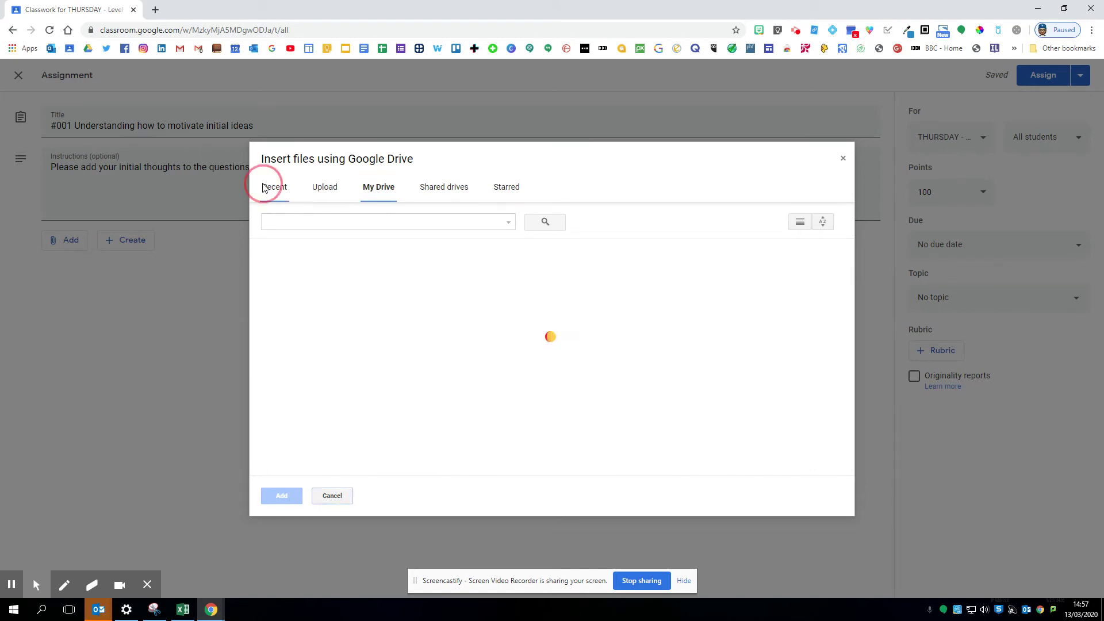
scroll(332, 345, down, 10)
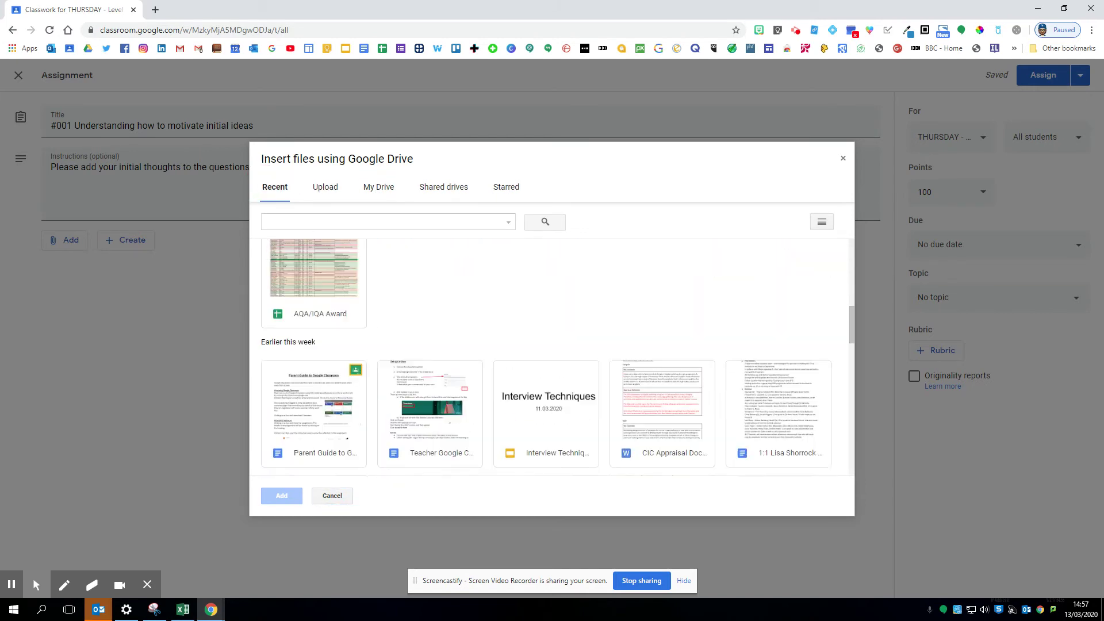
scroll(332, 345, up, 3)
click(332, 345)
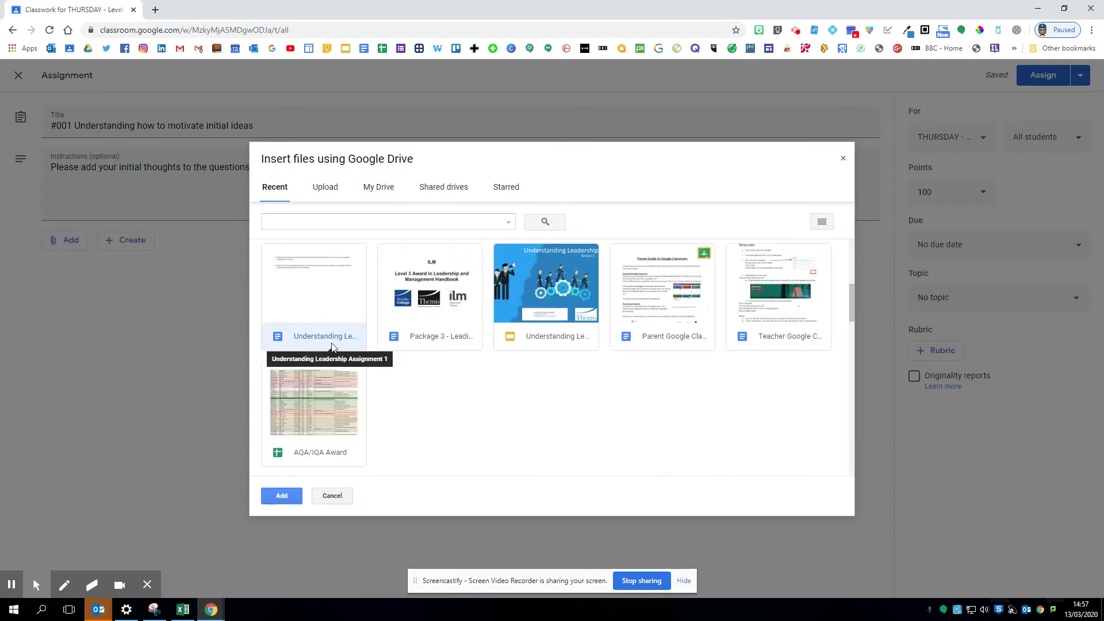
click(282, 497)
click(380, 490)
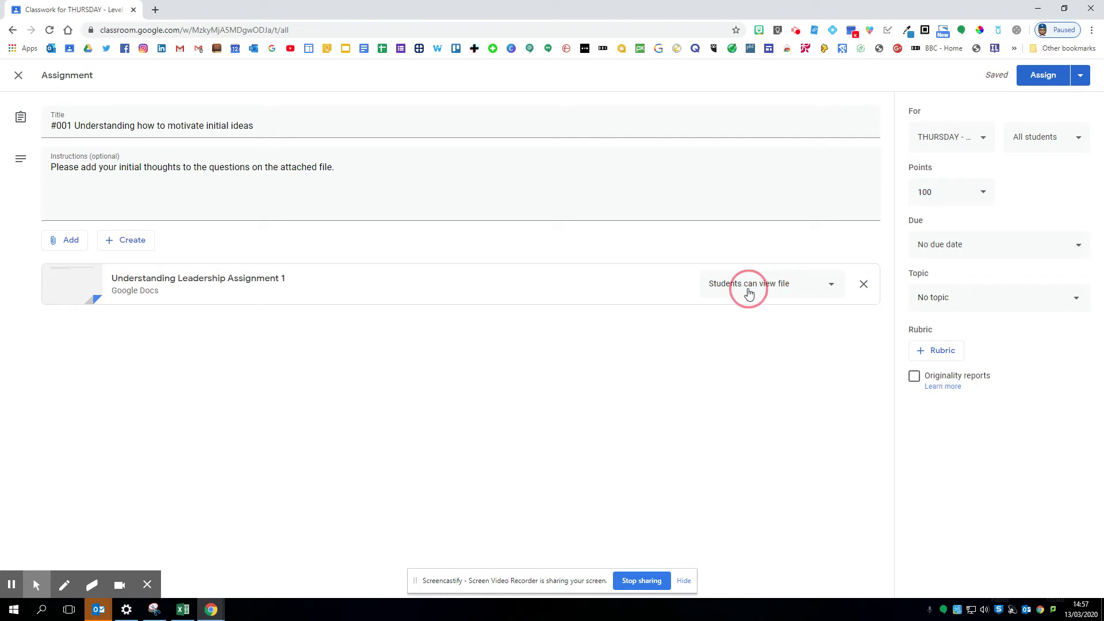
click(760, 291)
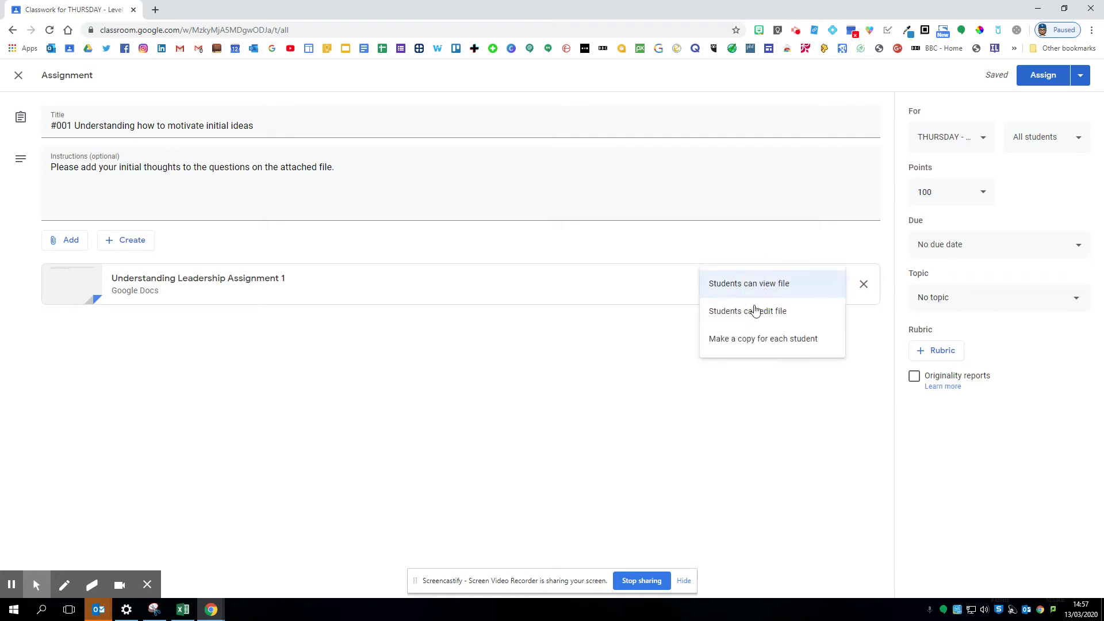
click(756, 338)
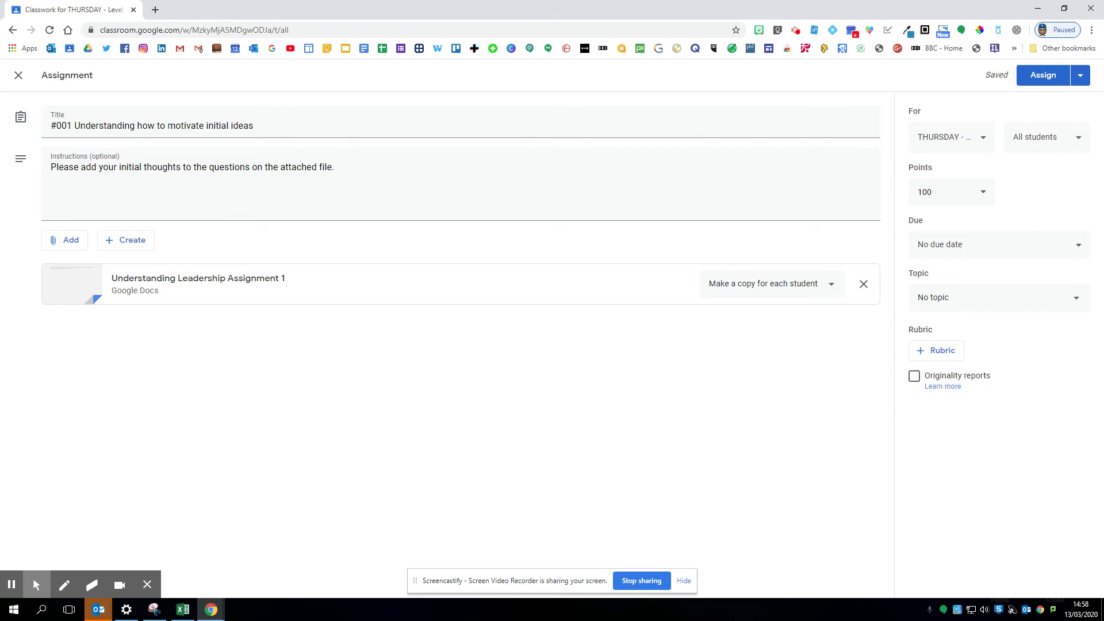
Try adding the Tutorial Year 1 and Test 1 classes as recipients of the assignment and remove them again.
click(964, 140)
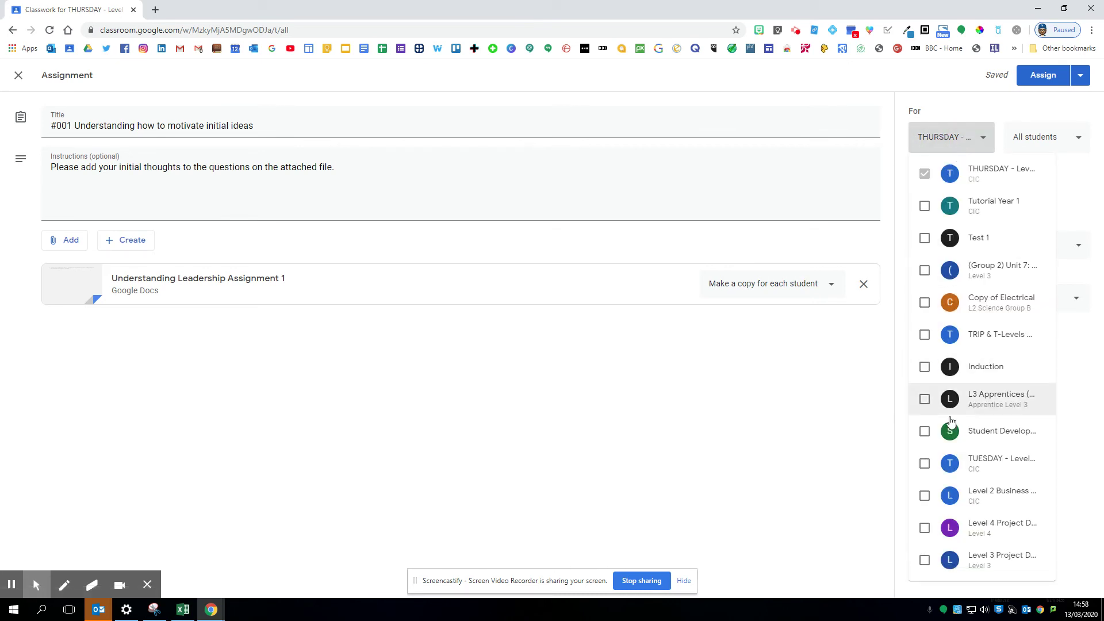
click(941, 142)
click(941, 141)
click(925, 236)
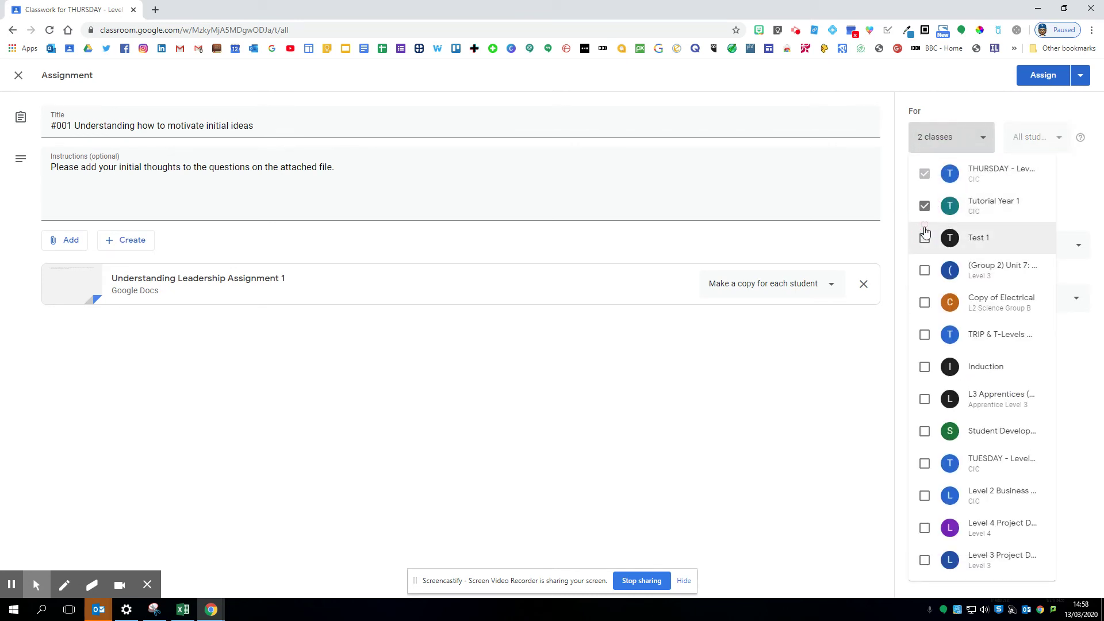
click(925, 208)
click(925, 206)
click(925, 237)
click(1074, 175)
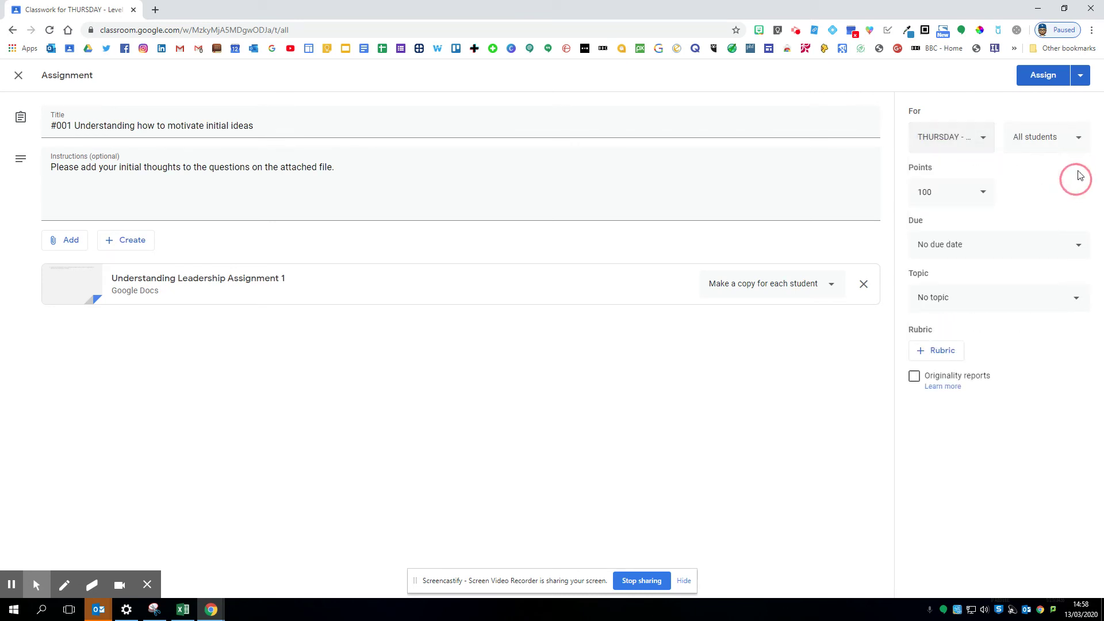
Deselect all students of the class as recipients of the assignment.
click(1079, 138)
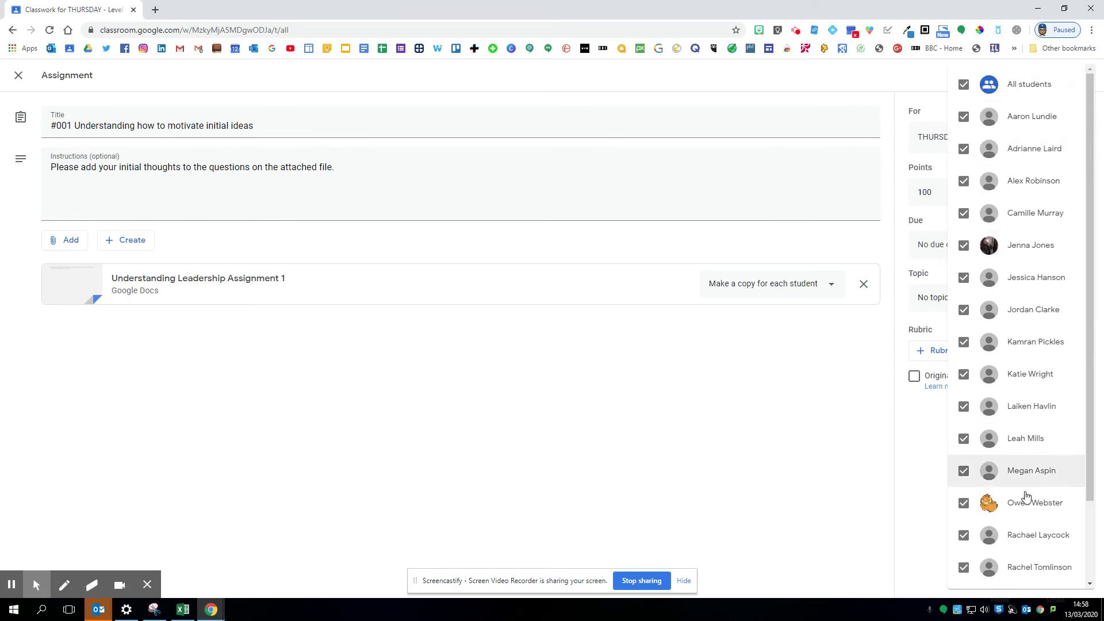
click(964, 84)
click(964, 116)
click(964, 149)
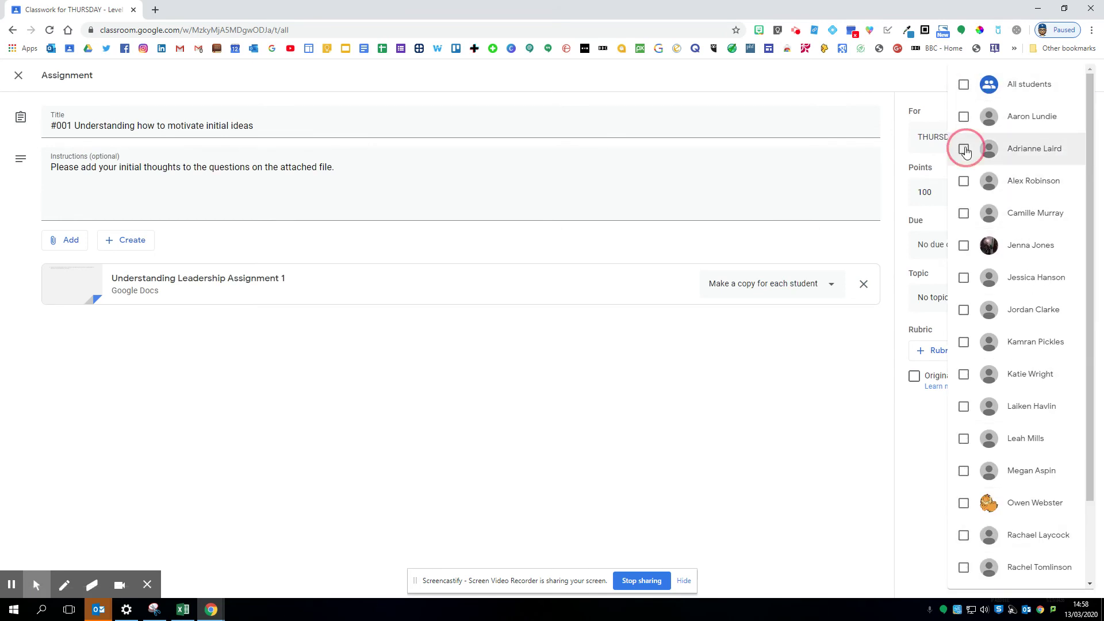
click(965, 118)
click(964, 117)
click(964, 149)
Assign the work to only three students: the fourth, the ninth and the last in the student list.
click(964, 213)
click(964, 246)
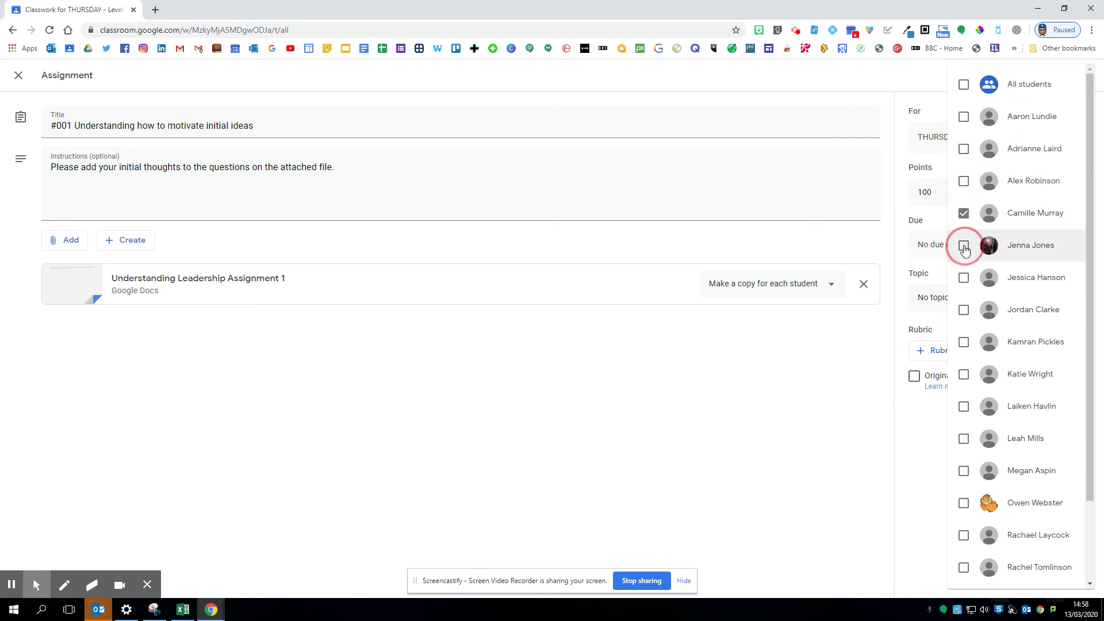
click(966, 251)
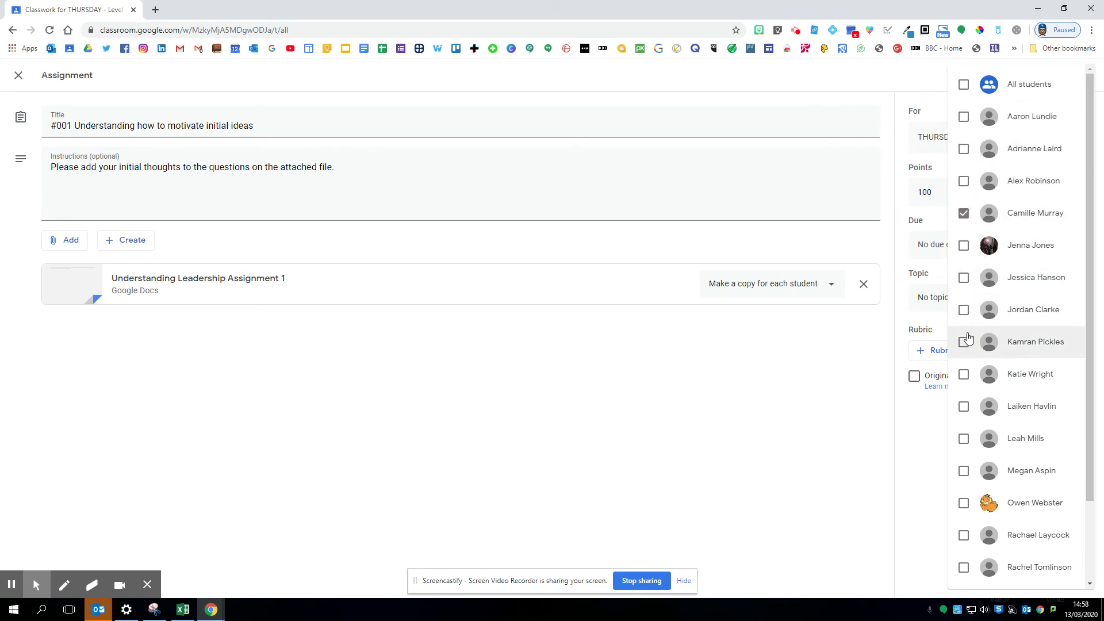
click(964, 375)
scroll(966, 380, down, 1)
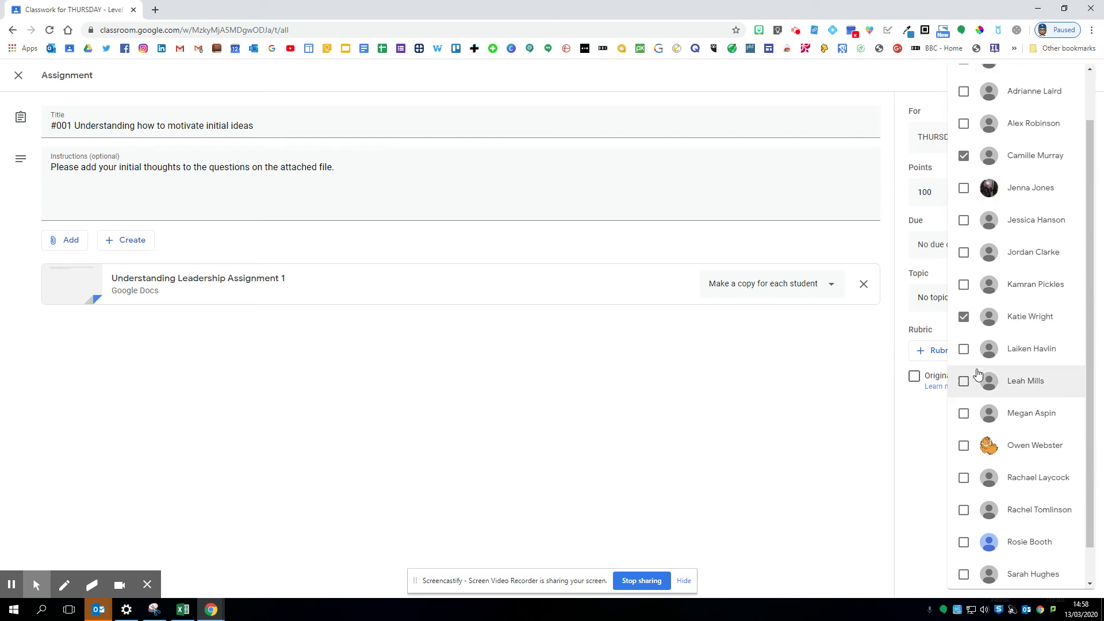
scroll(967, 410, down, 1)
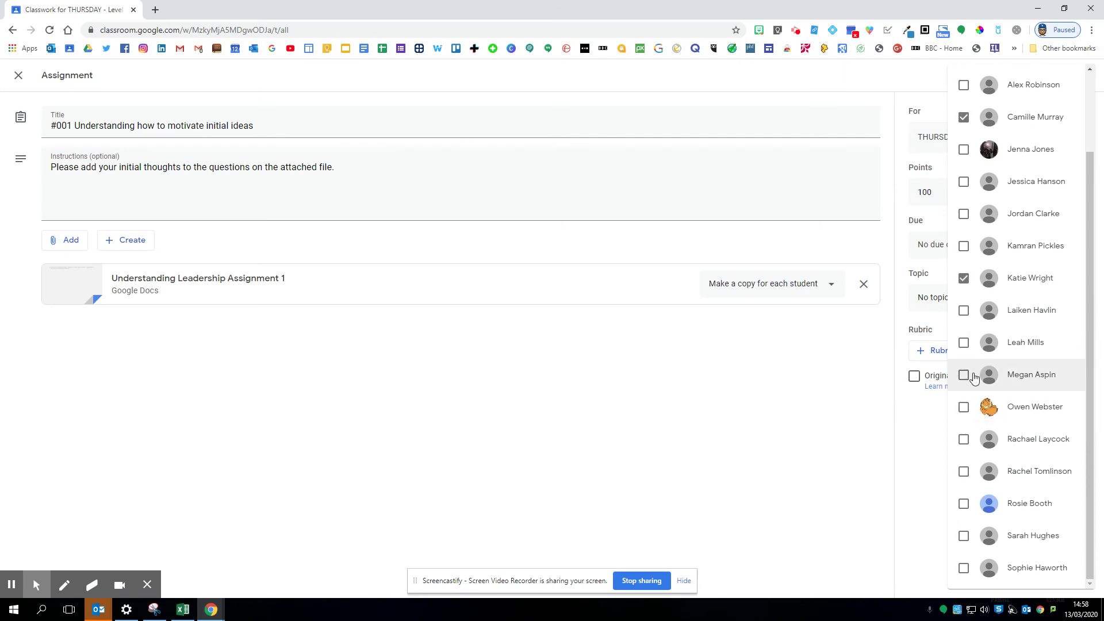
click(960, 569)
click(920, 454)
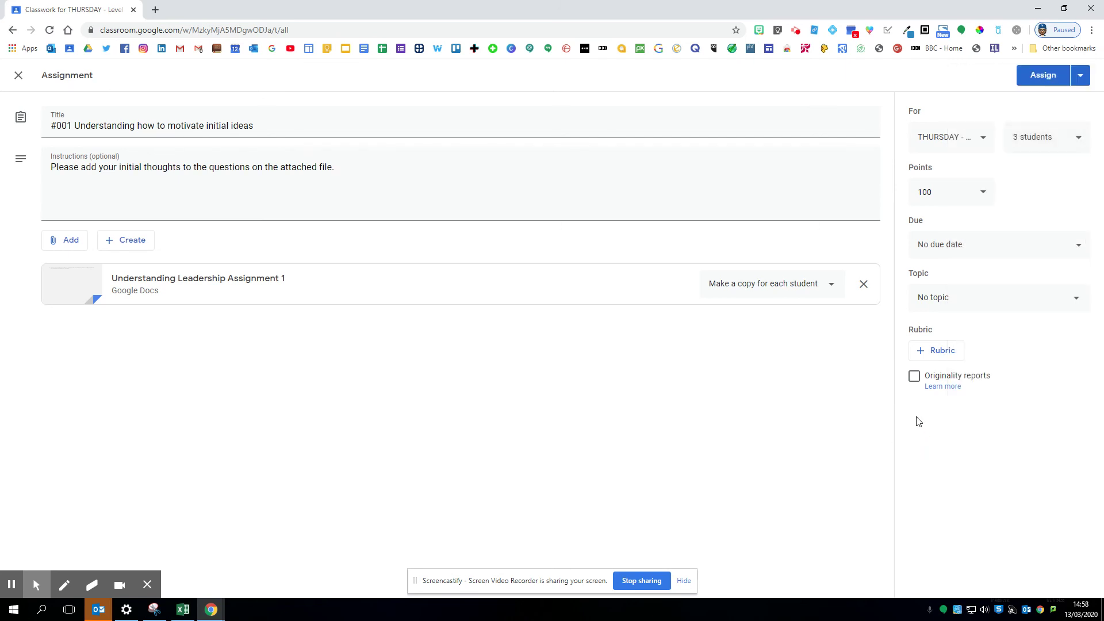
Set the assignment's due date to March 25, 2020 and file it under the existing topic Your Organisation.
click(971, 254)
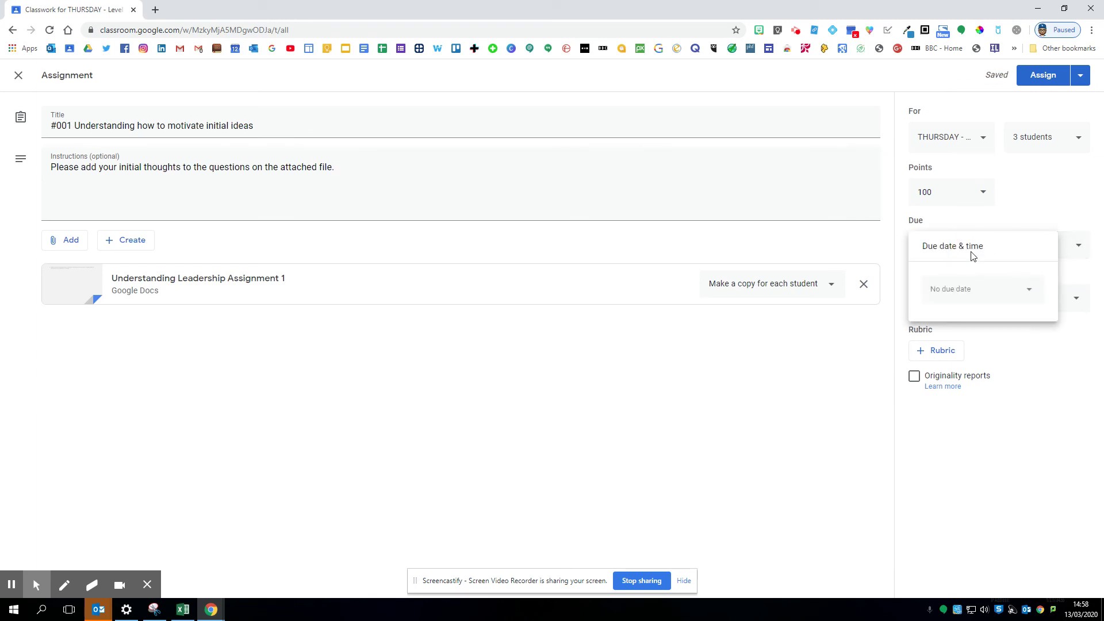
click(1029, 296)
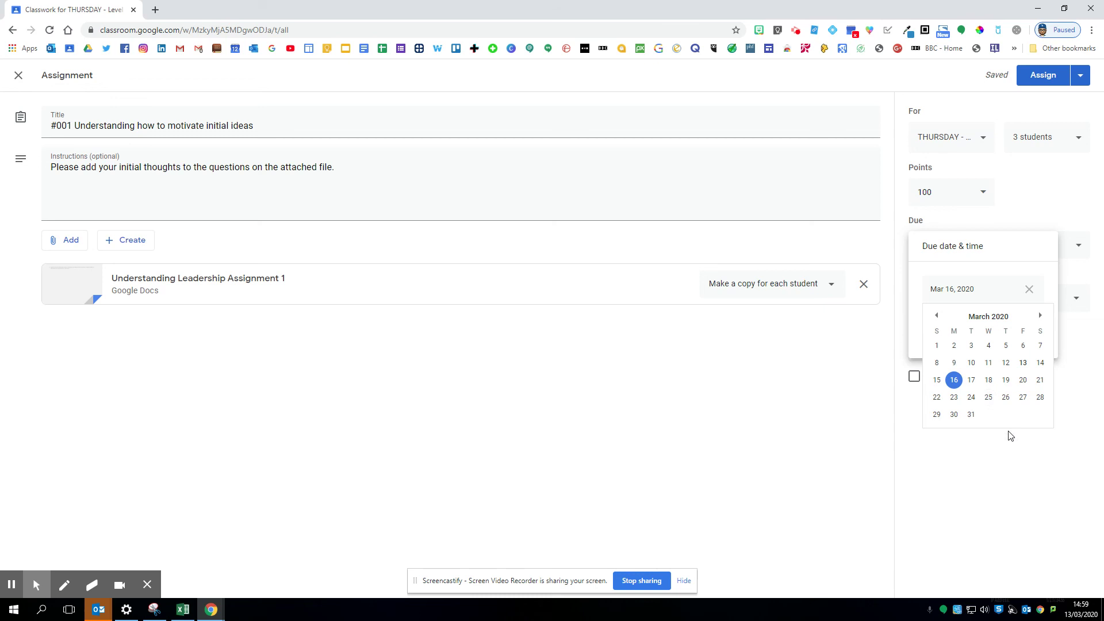
click(989, 398)
click(1069, 392)
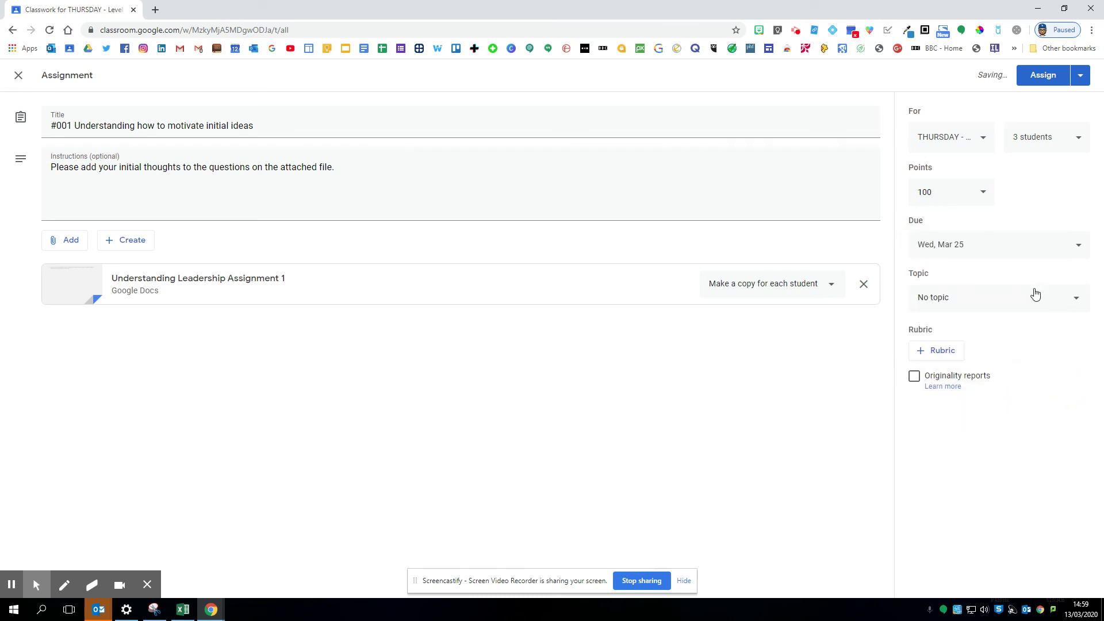
click(1029, 298)
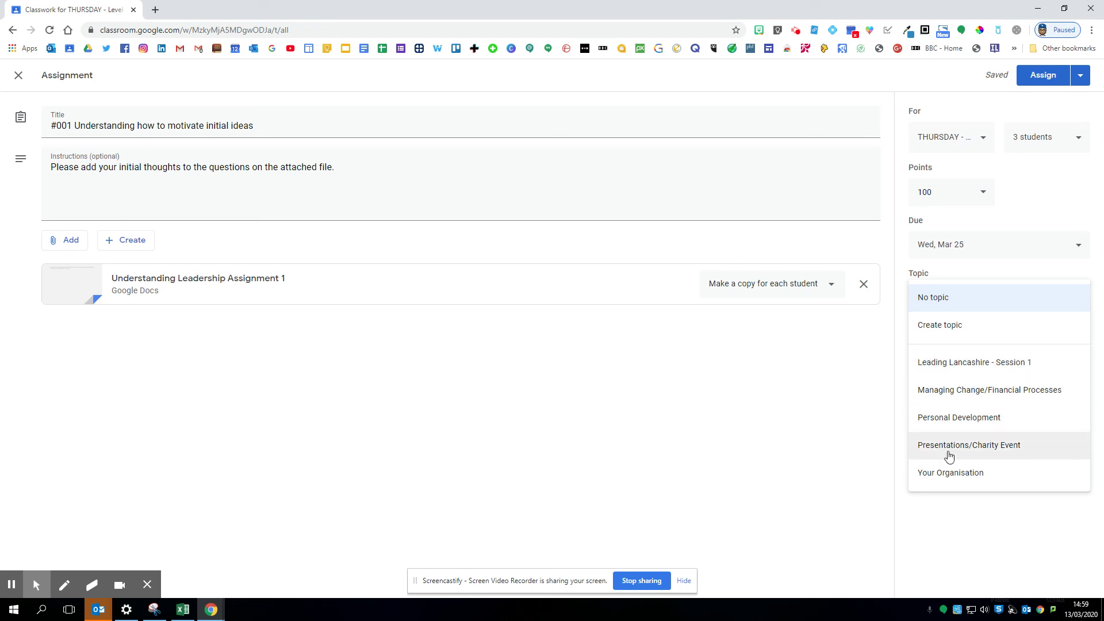
click(948, 472)
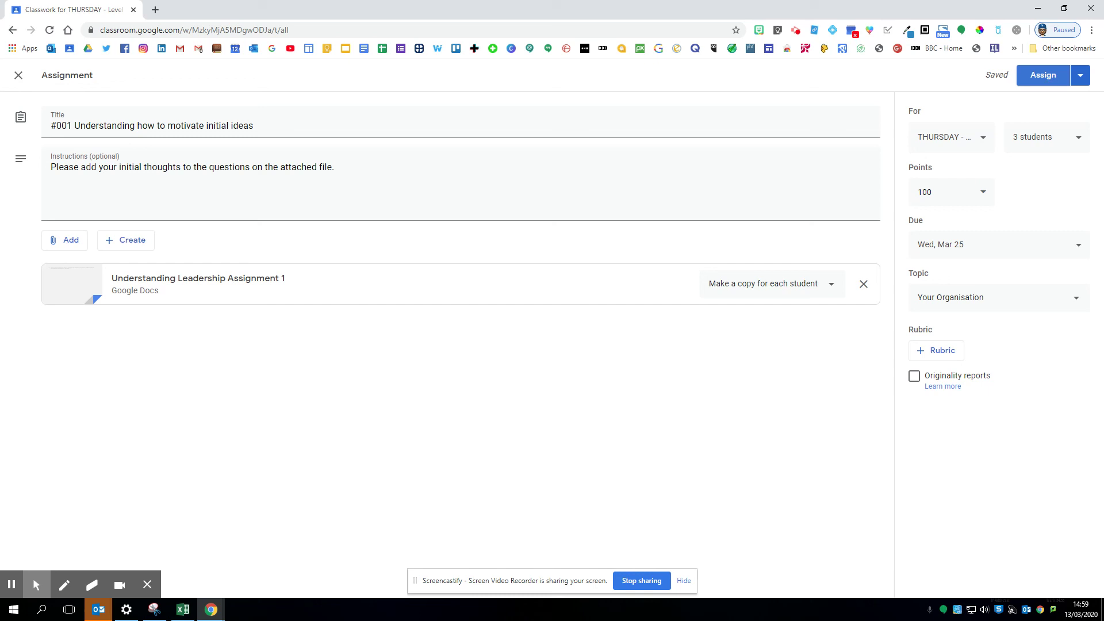
click(1080, 75)
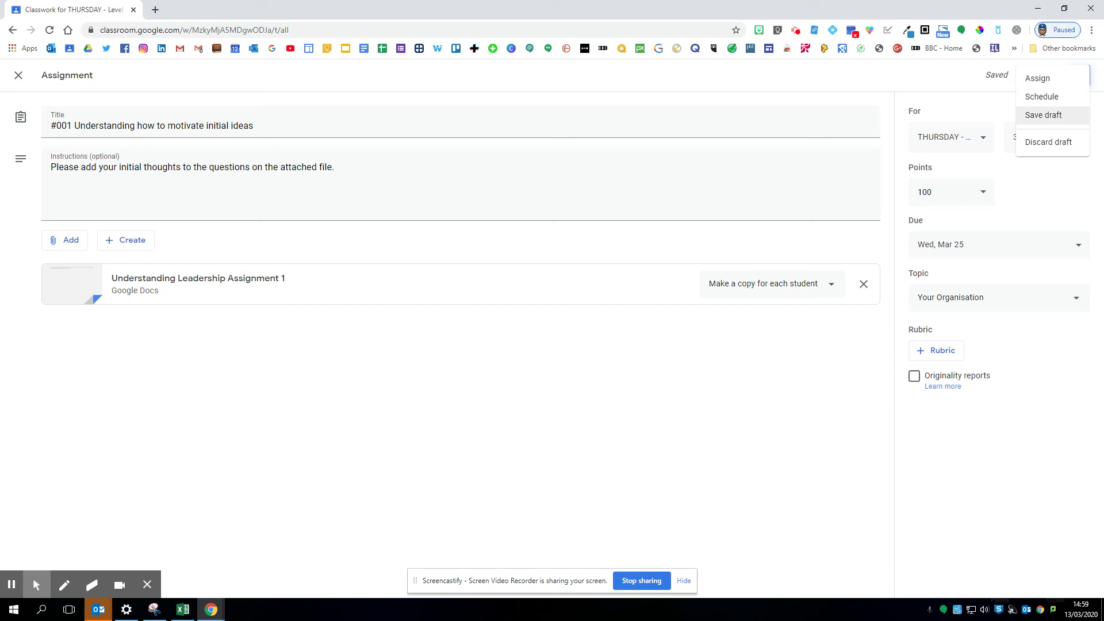
click(1005, 471)
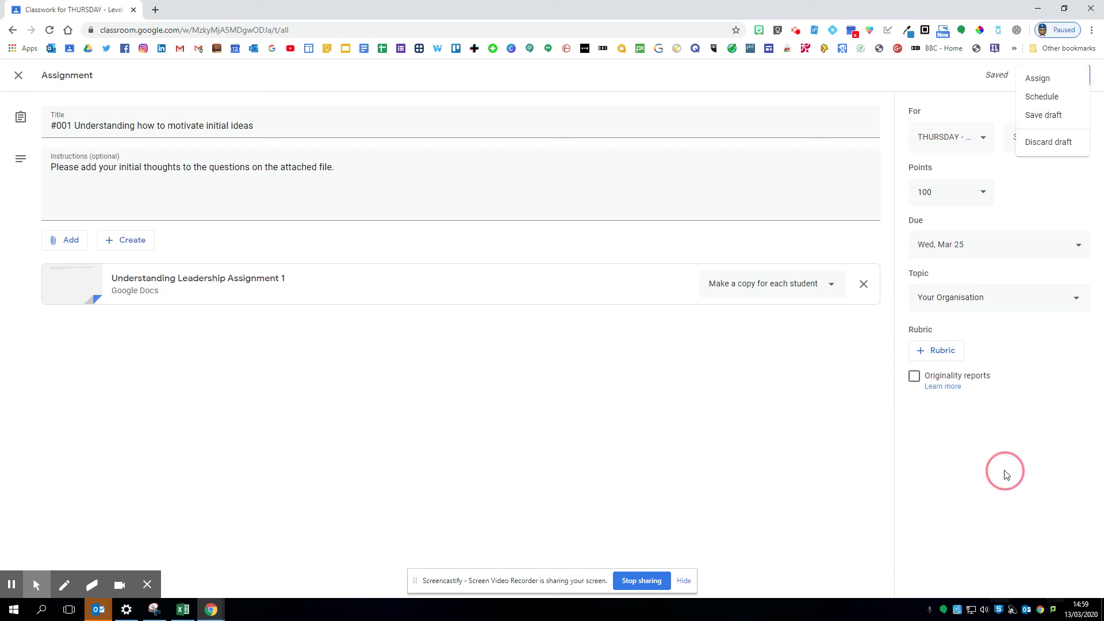